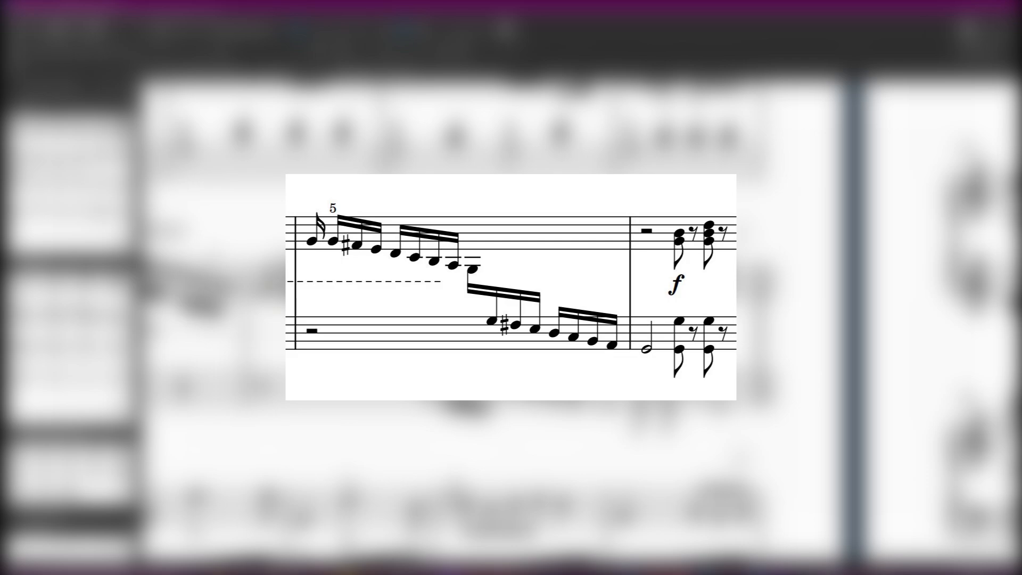
scroll(794, 362, down, 5)
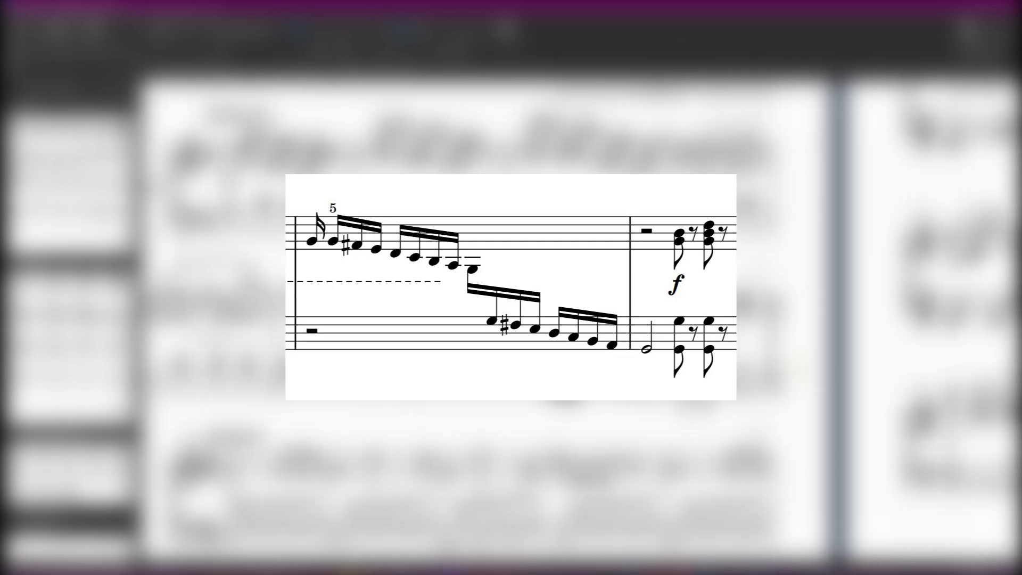
scroll(367, 176, up, 1)
scroll(806, 441, up, 8)
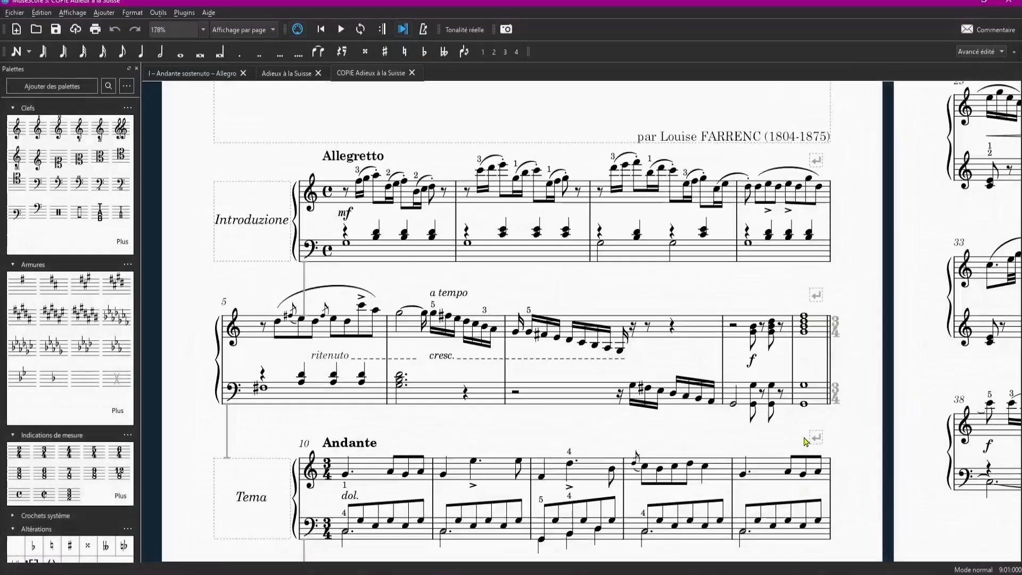
- Enter sixteenth notes G, F-sharp, E, D, C, B and A in the upper staff of measure 7, starting at the sixteenth rest
scroll(759, 393, down, 2)
scroll(387, 277, up, 1)
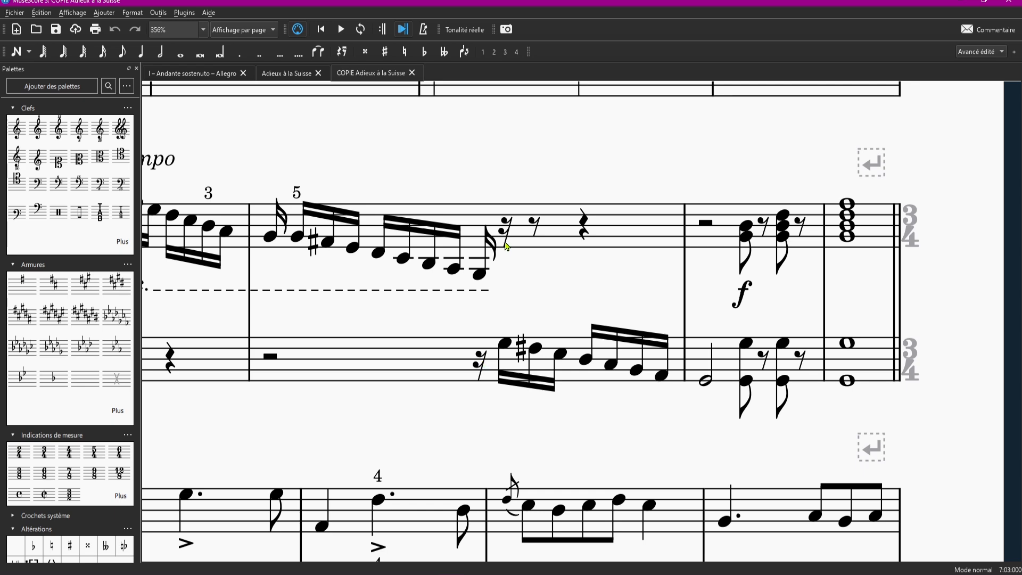
click(506, 246)
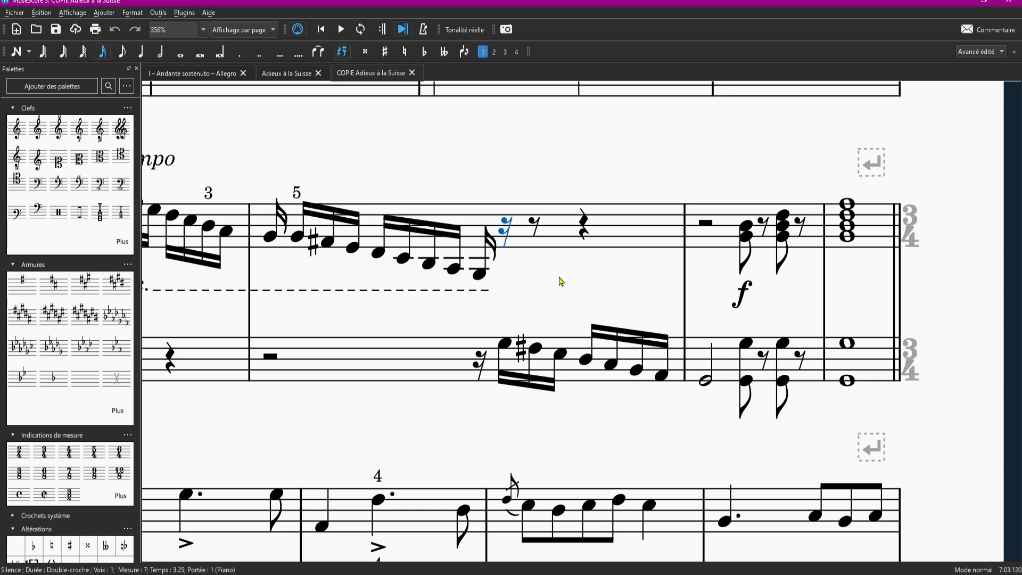
key(n)
key(g)
key(f)
key(Up)
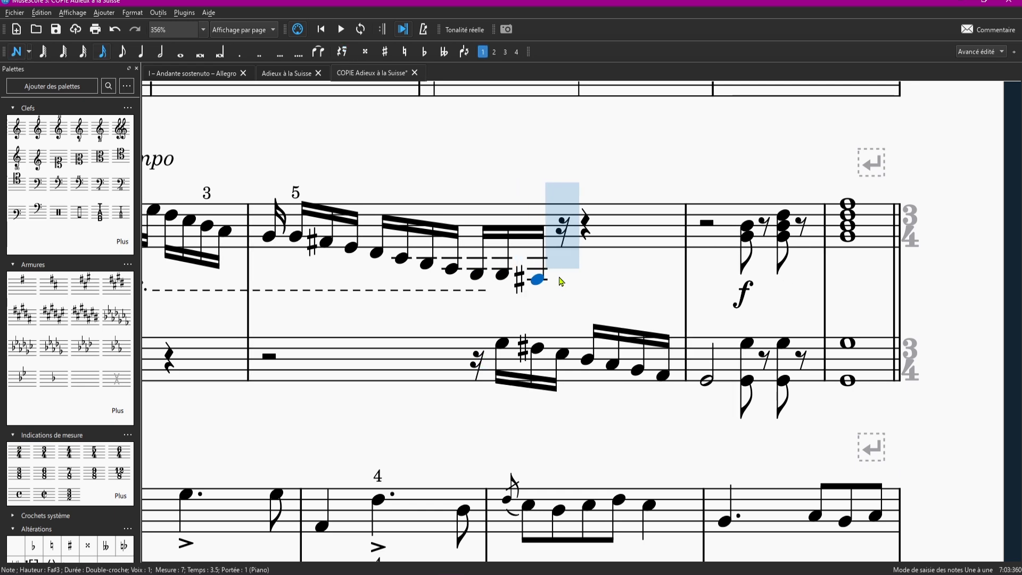
key(e)
key(d)
key(c)
key(b)
key(a)
- Add a half-note G at the start of measure 8 in the upper staff and leave note input
key(6)
key(g)
key(Escape)
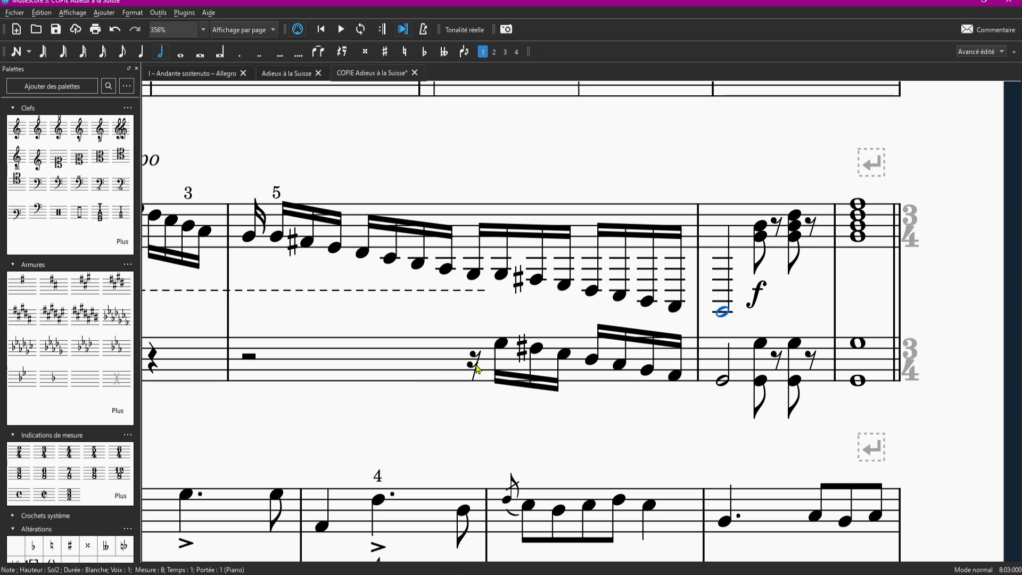
- Delete the lower-staff notes from beat 3 of measure 7 through the half note starting measure 8
click(476, 366)
shift+click(723, 383)
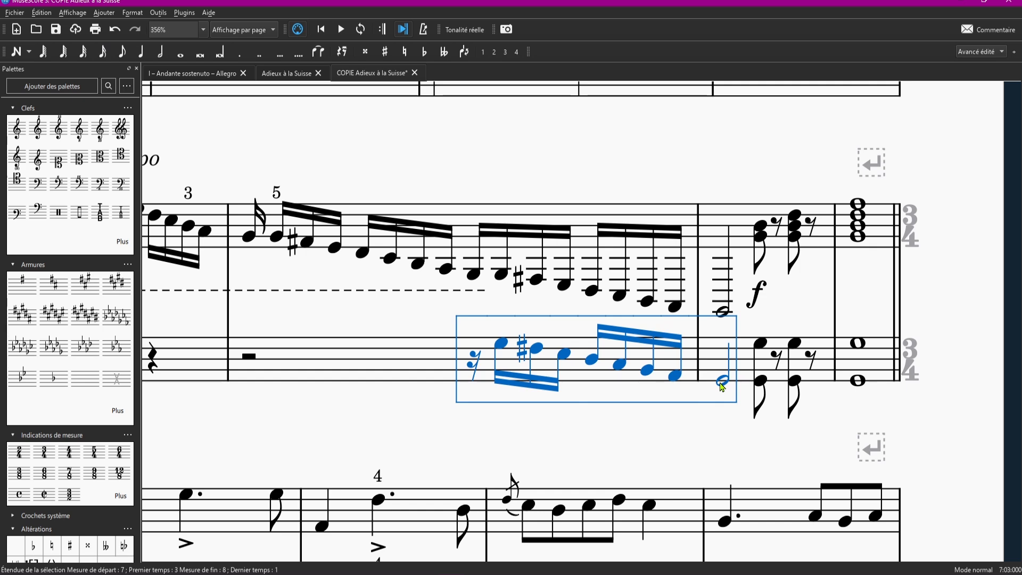
key(Delete)
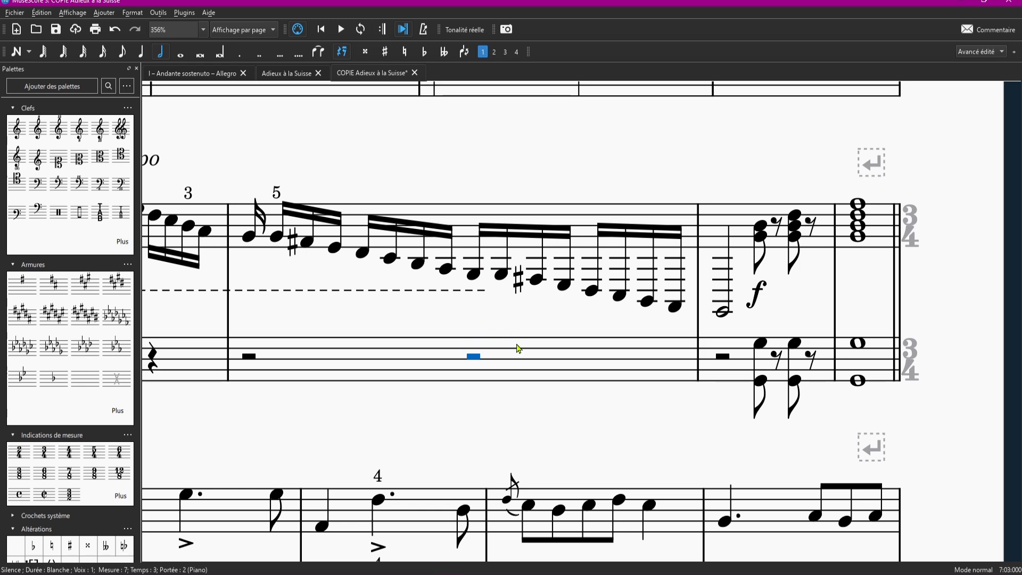
- Move the upper-staff notes from the second low G sixteenth of measure 7 through the half-note G of measure 8 to the lower staff as cross-staff notes
click(500, 276)
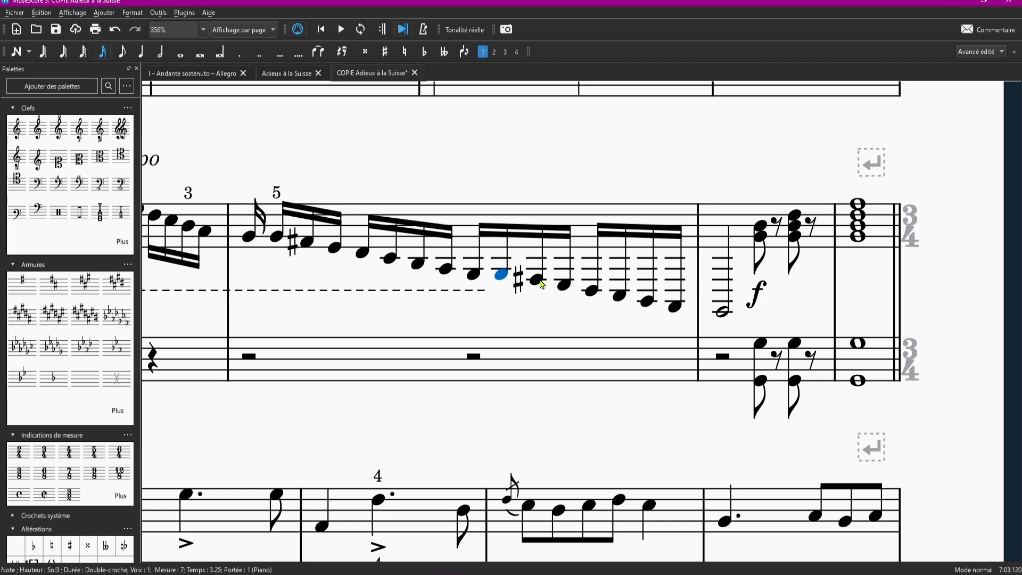
key(shift+Right)
key(shift+Right)
key(shift+Right)
key(shift+Right)
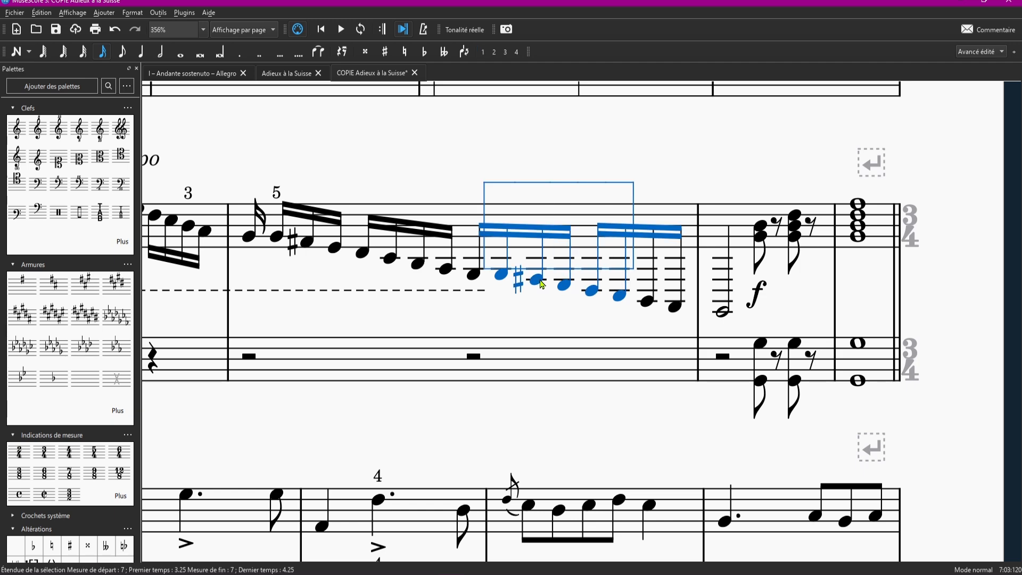
key(shift+Right)
key(shift+Right)
key(shift+Right)
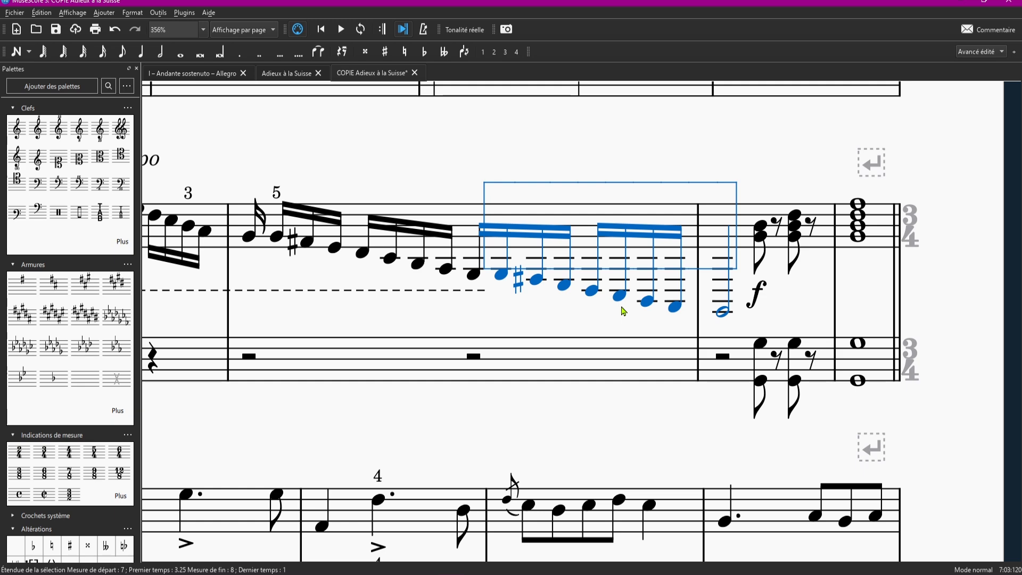
key(ctrl+shift+Down)
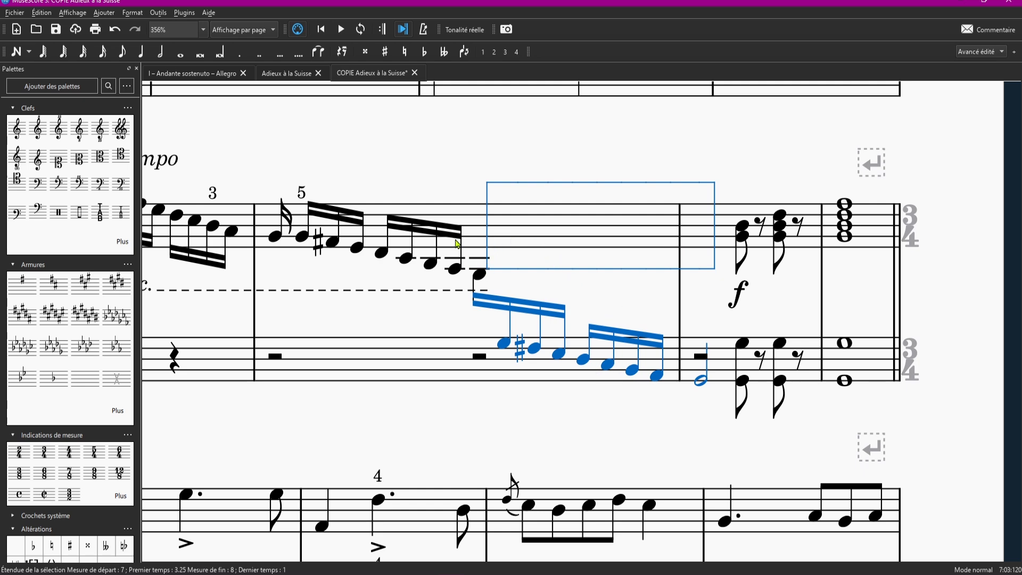
key(Escape)
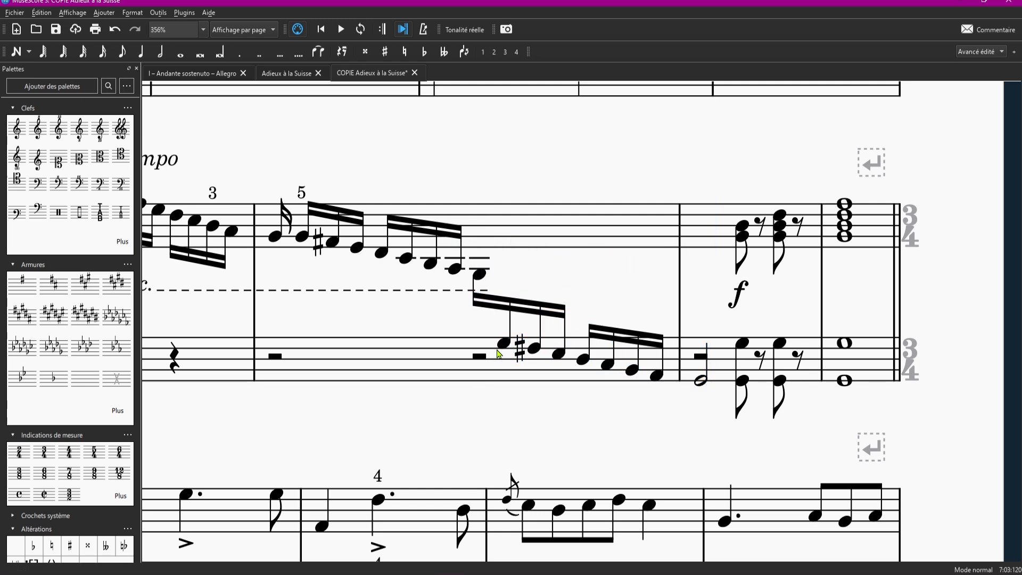
- Return the cross-staff notes of measures 7 and 8 to the upper staff, and move them down to the lower staff again
click(505, 344)
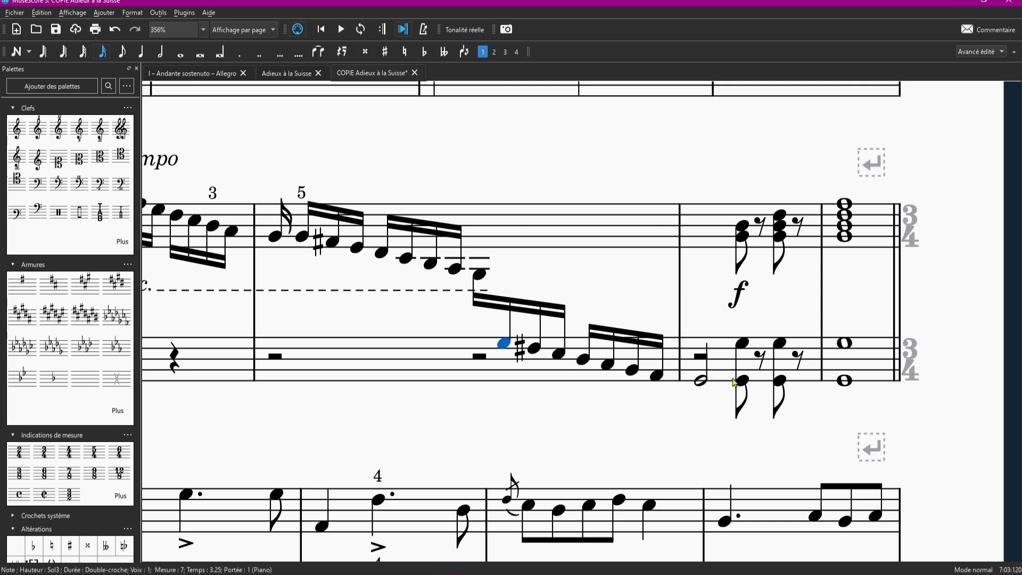
shift+click(709, 384)
key(ctrl+shift+Up)
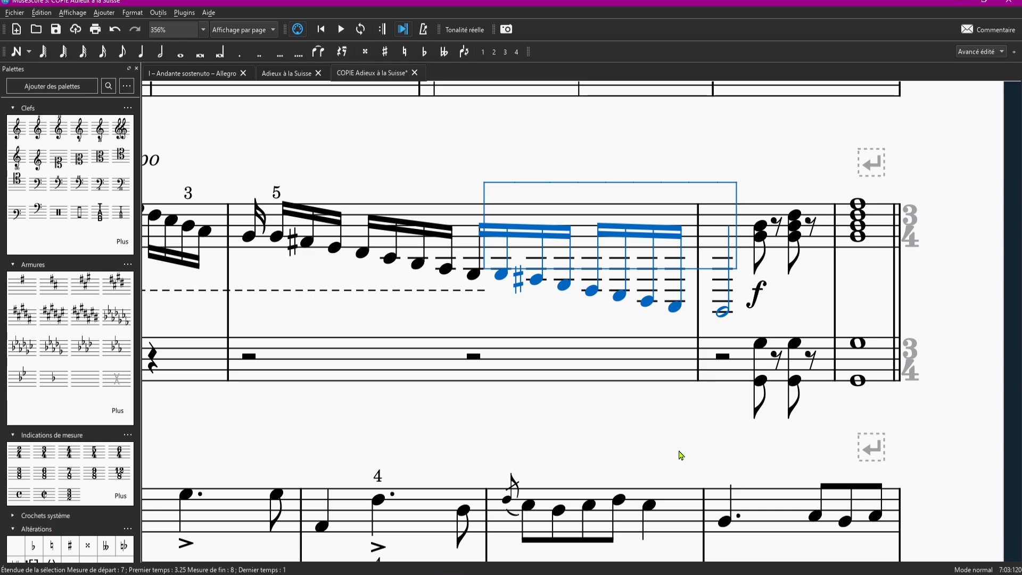
key(ctrl+shift+Down)
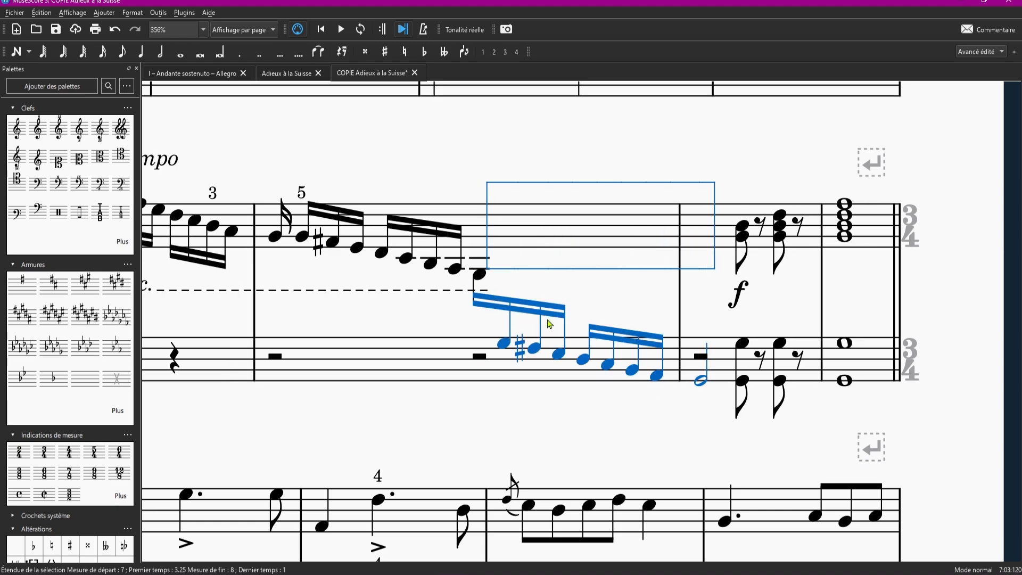
ctrl+scroll(446, 413, down, 5)
ctrl+scroll(446, 413, up, 4)
ctrl+scroll(394, 273, up, 4)
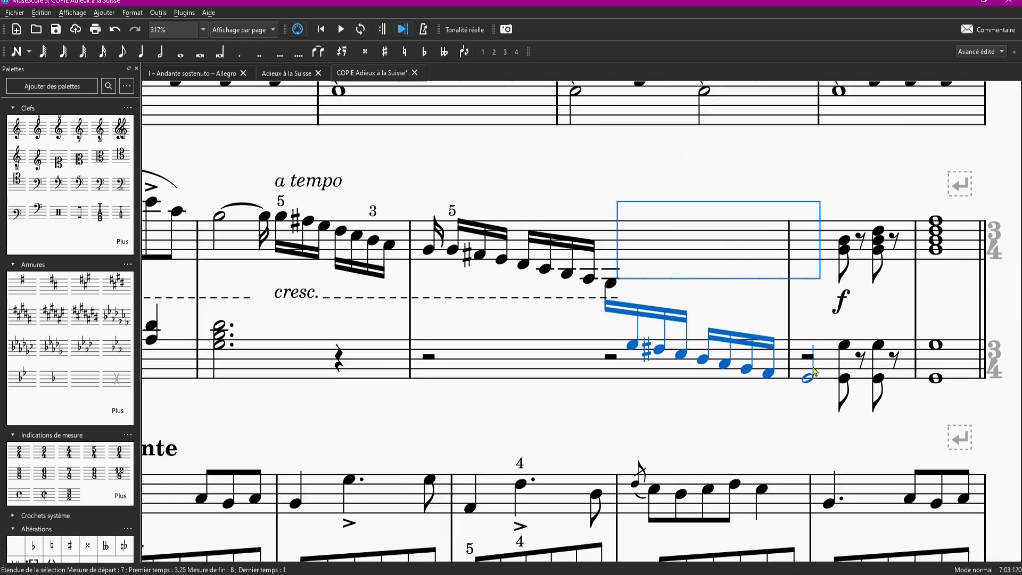
click(568, 370)
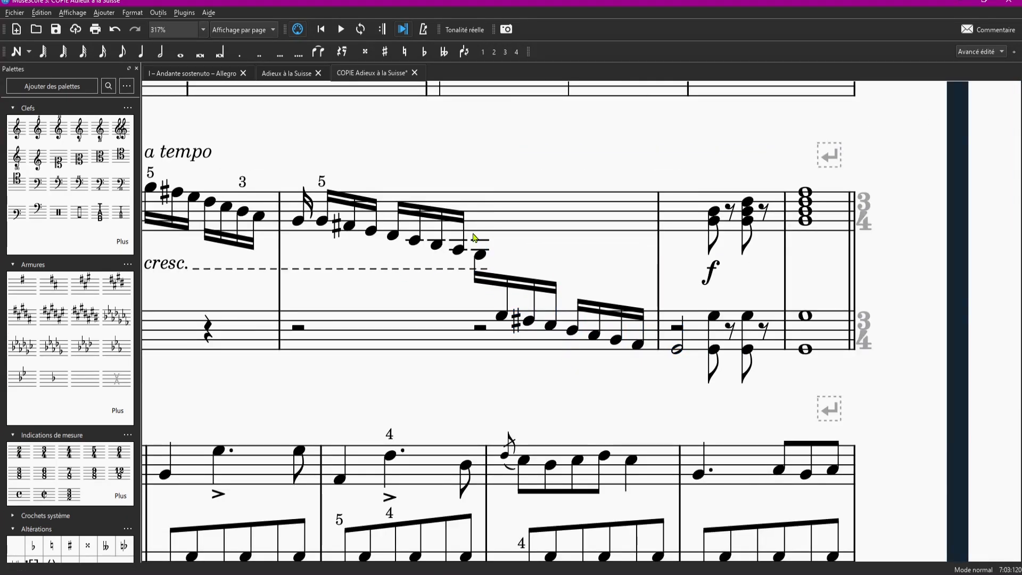
- Move the beam of the group spanning both staves in measure 7 up into the upper staff, above its notes
click(519, 283)
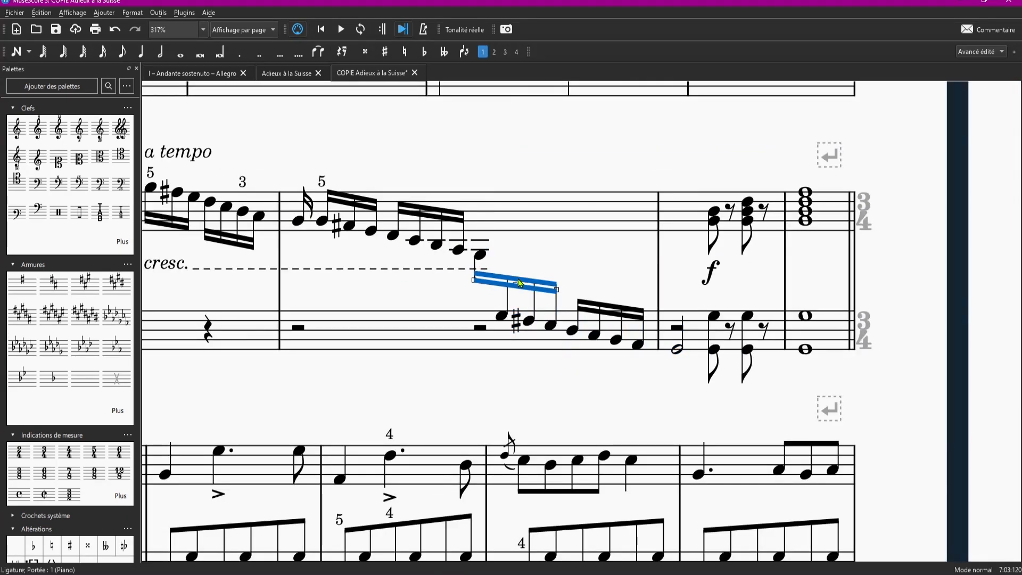
drag(517, 288, 531, 185)
click(530, 182)
click(527, 206)
scroll(526, 193, up, 11)
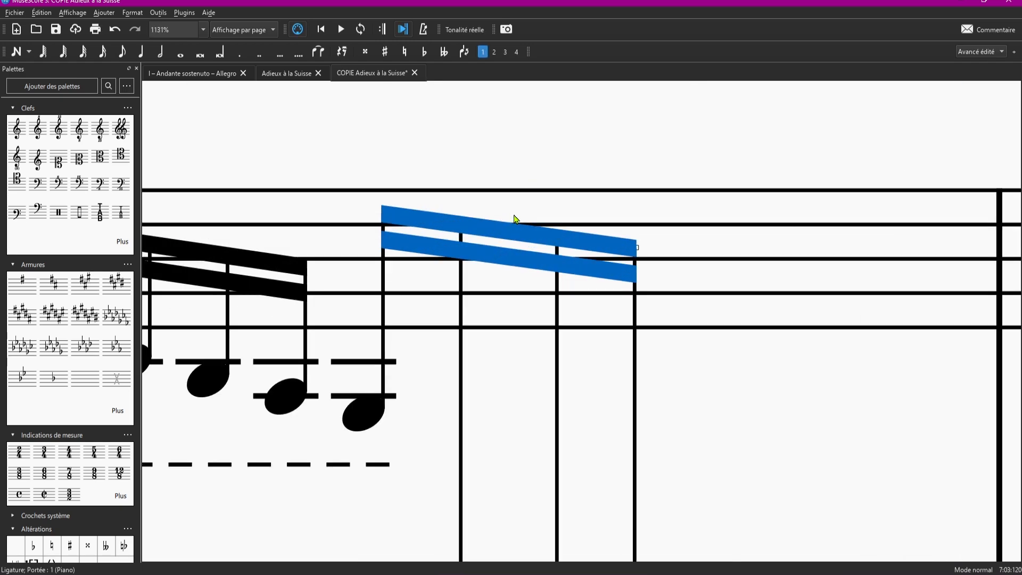
click(556, 167)
click(543, 244)
scroll(543, 240, down, 11)
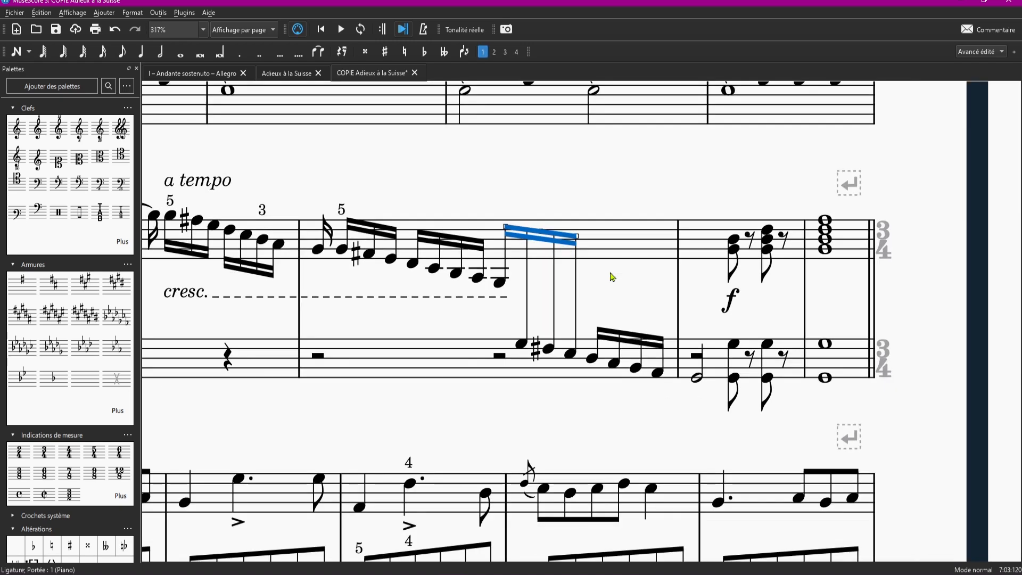
- Move the cross-staff group's beam back down between the two staves and deselect it
key(Escape)
click(552, 238)
click(546, 210)
click(539, 235)
drag(541, 232, 538, 312)
click(543, 286)
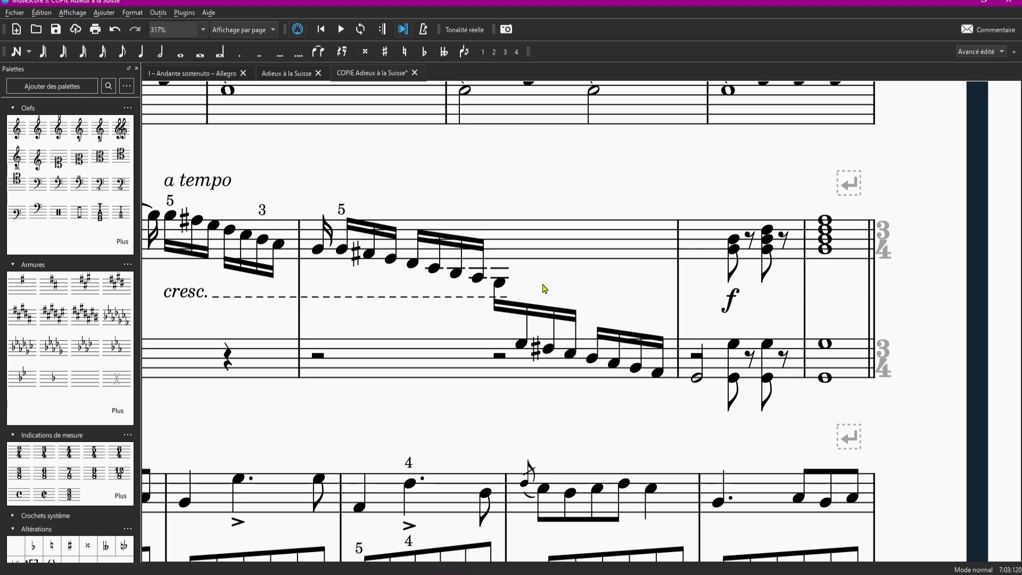
click(525, 310)
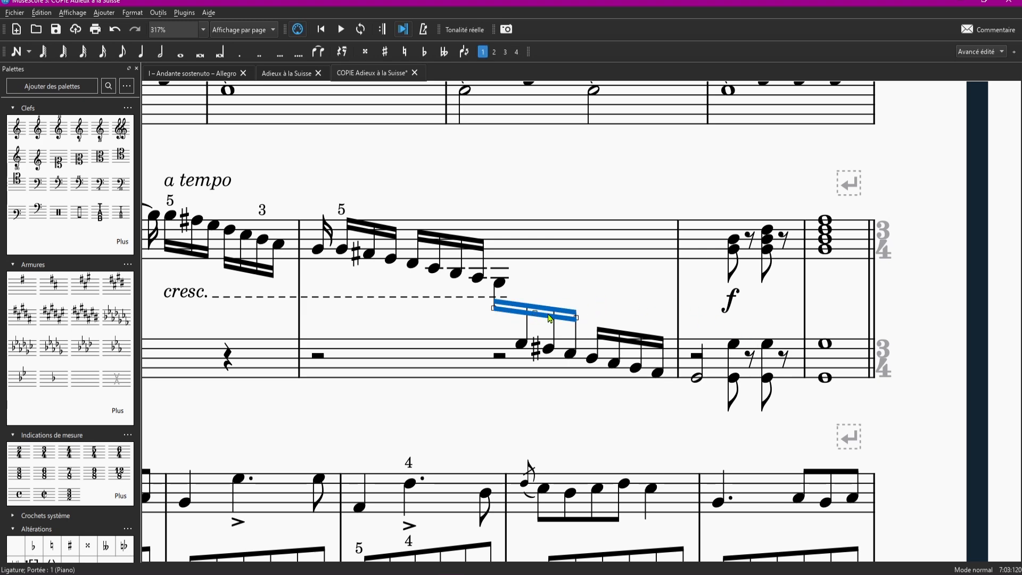
click(618, 301)
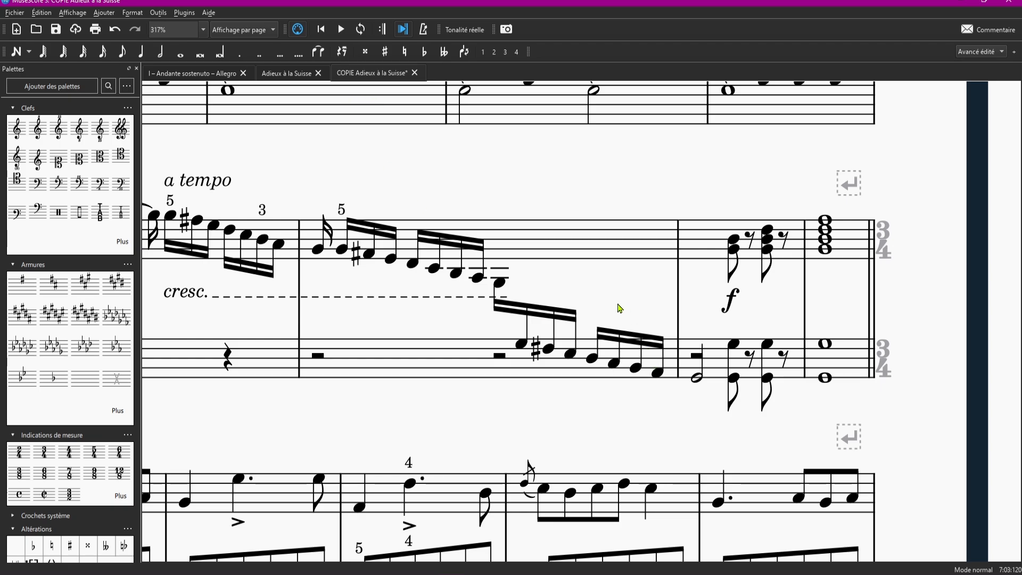
- Switch to the original Adieux à la Suisse score and examine how measures 7 and 8 are written there
click(286, 72)
scroll(350, 245, up, 5)
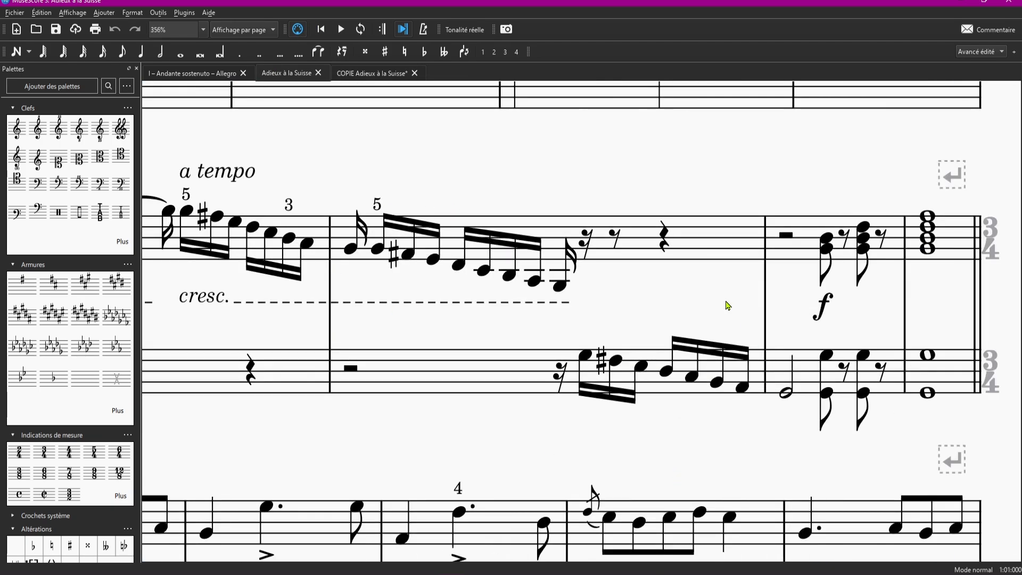
scroll(453, 291, down, 5)
scroll(434, 228, up, 3)
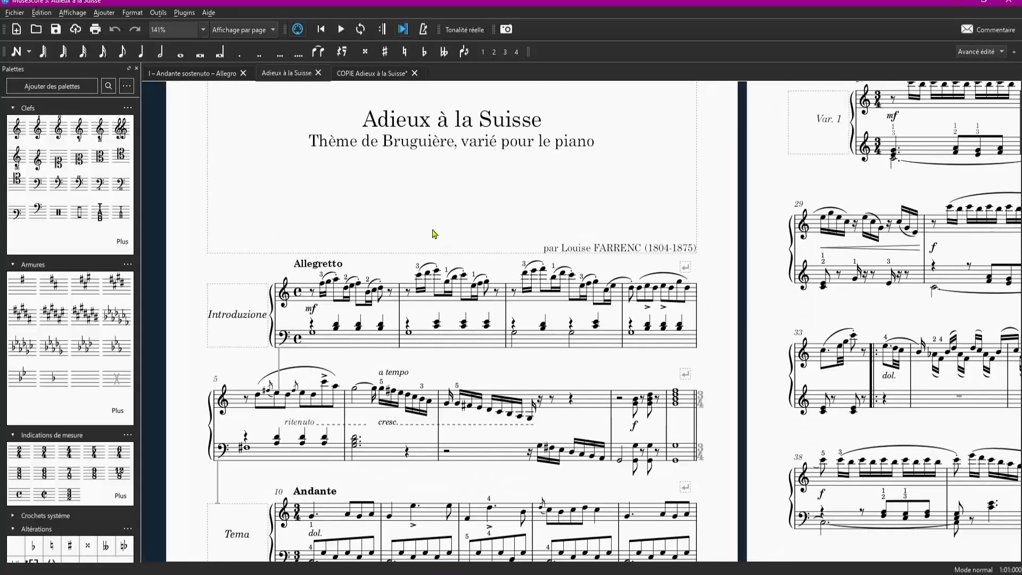
scroll(522, 347, down, 3)
scroll(600, 292, up, 3)
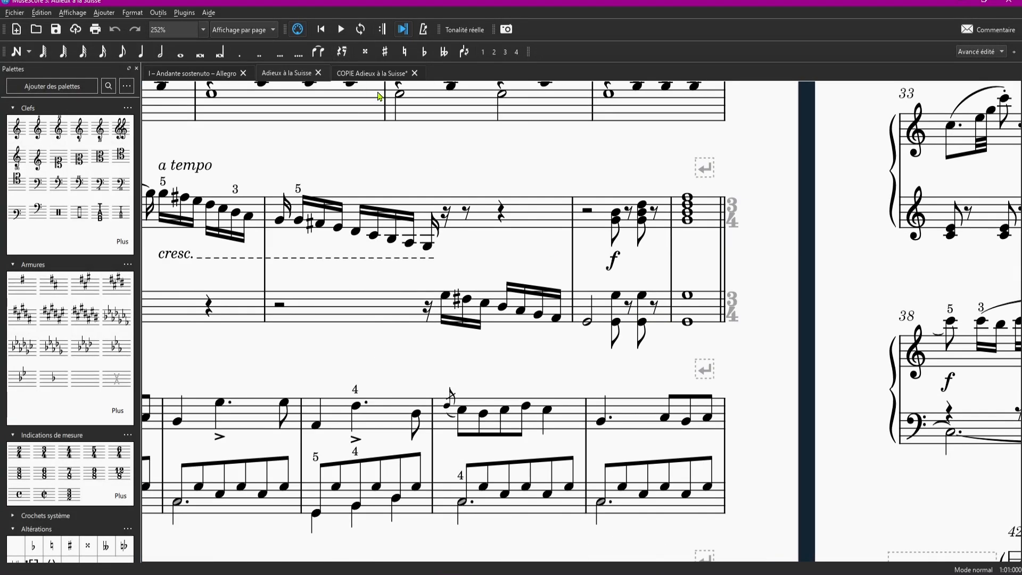
- Return to the COPIE Adieux à la Suisse score and examine the lower staff's half rest on beat 3 of measure 7
click(377, 75)
scroll(566, 308, up, 2)
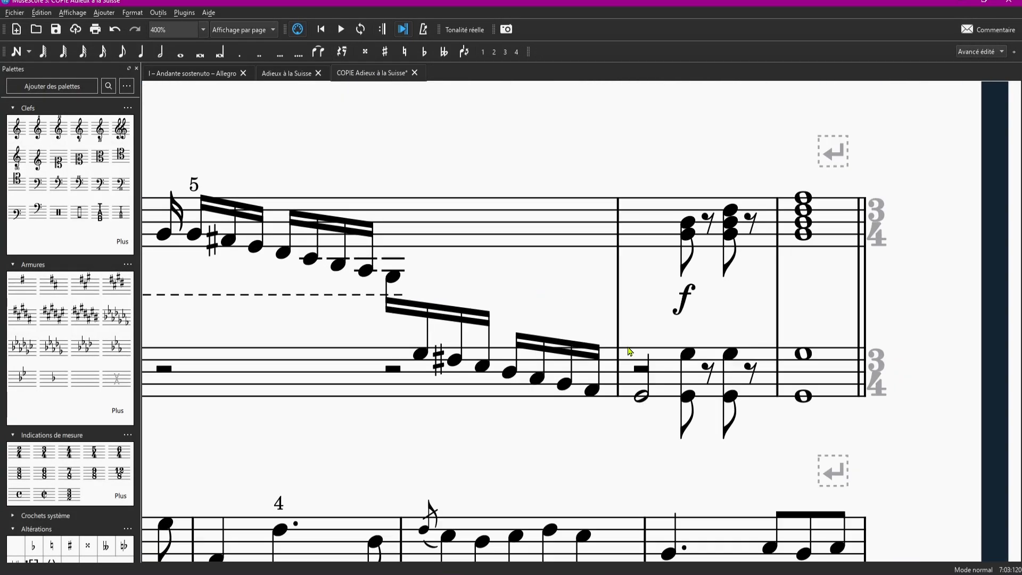
scroll(630, 353, down, 1)
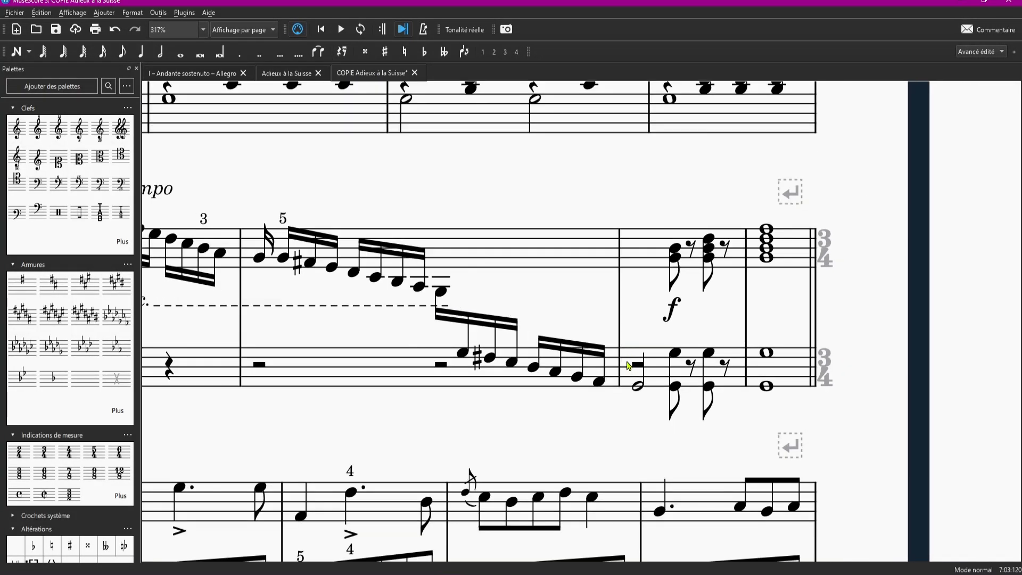
click(448, 367)
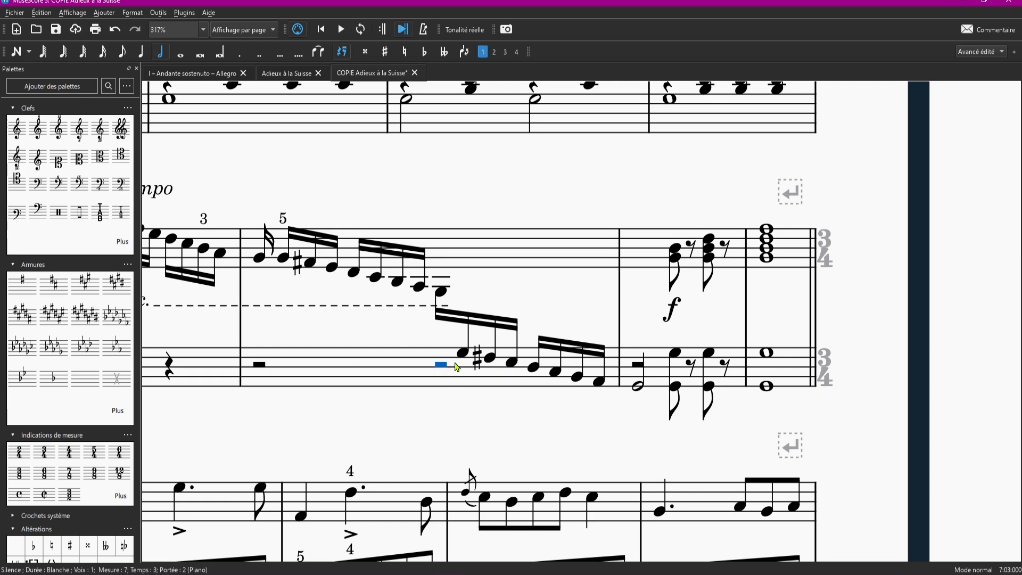
scroll(548, 386, up, 1)
scroll(637, 365, down, 2)
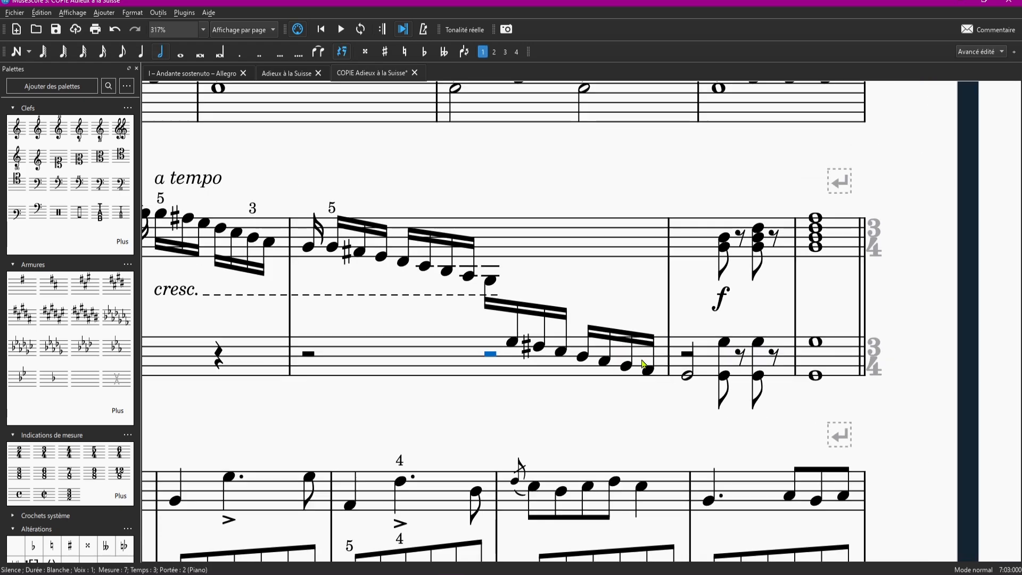
scroll(533, 362, down, 2)
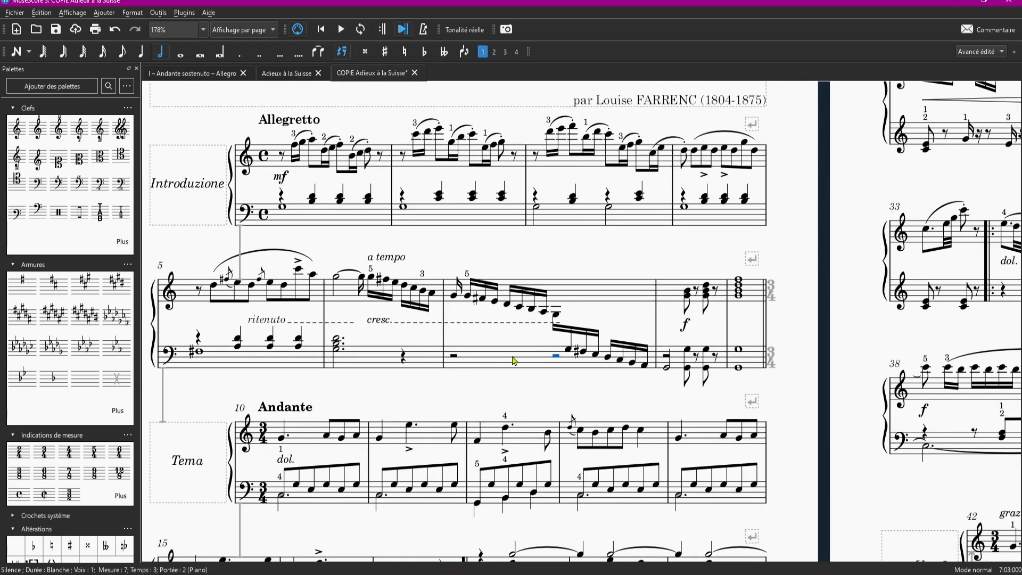
- Select the cross-staff F-sharp in measure 7 and check which staff it belongs to
click(584, 352)
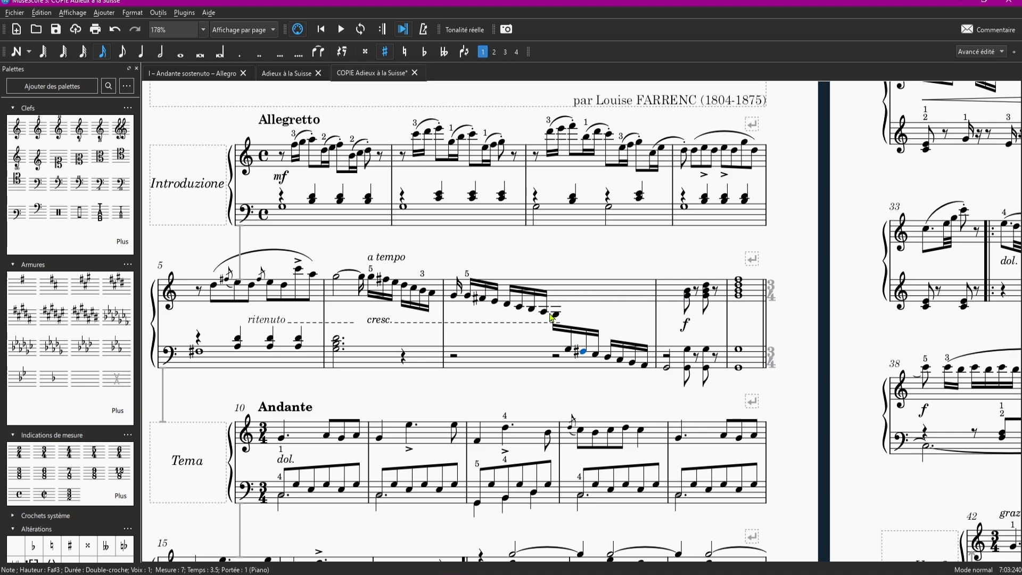
scroll(621, 341, up, 2)
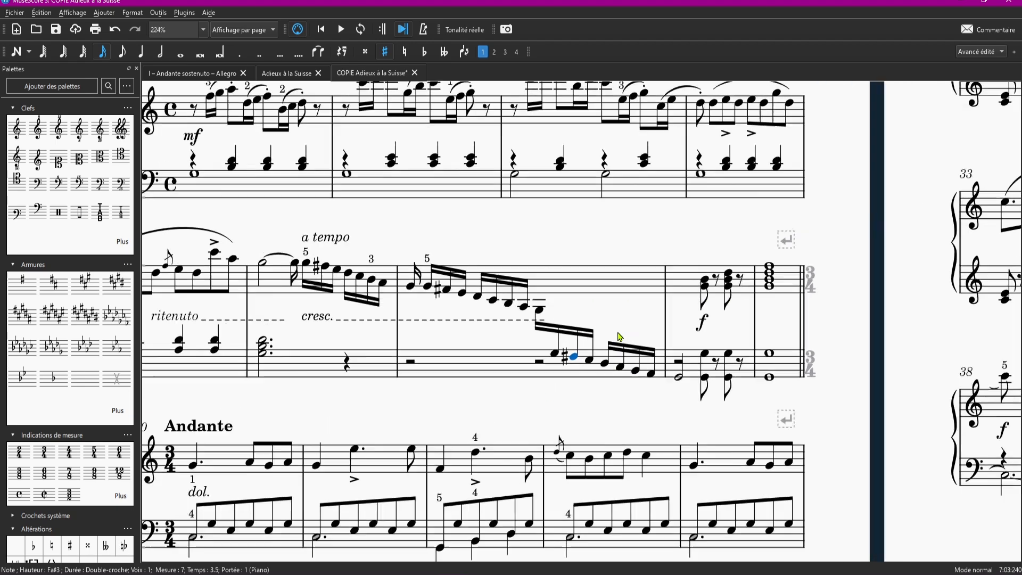
scroll(619, 337, up, 5)
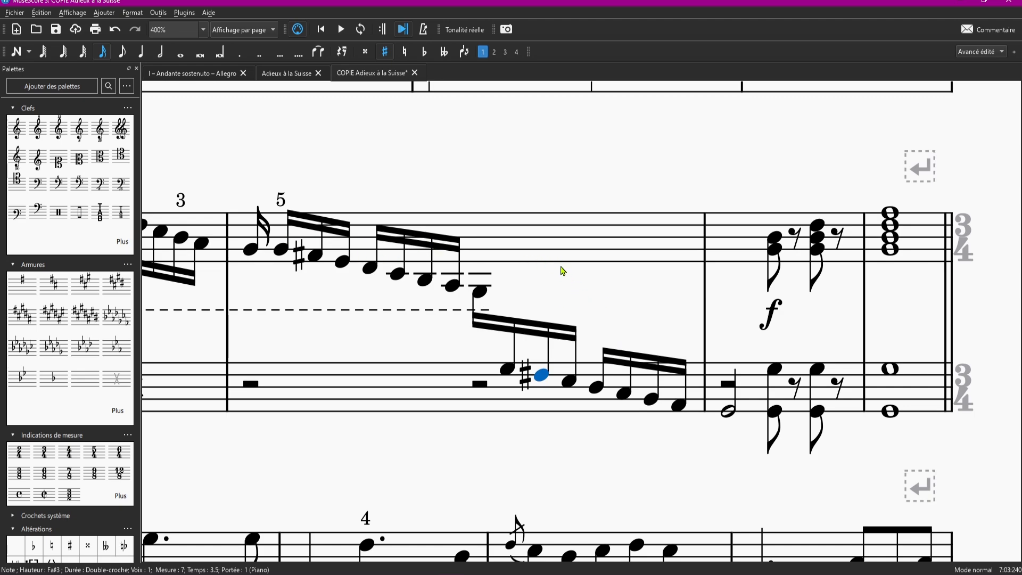
- Make the lower staff's half rests on beat 3 of measure 7 and beat 1 of measure 8 invisible
click(590, 280)
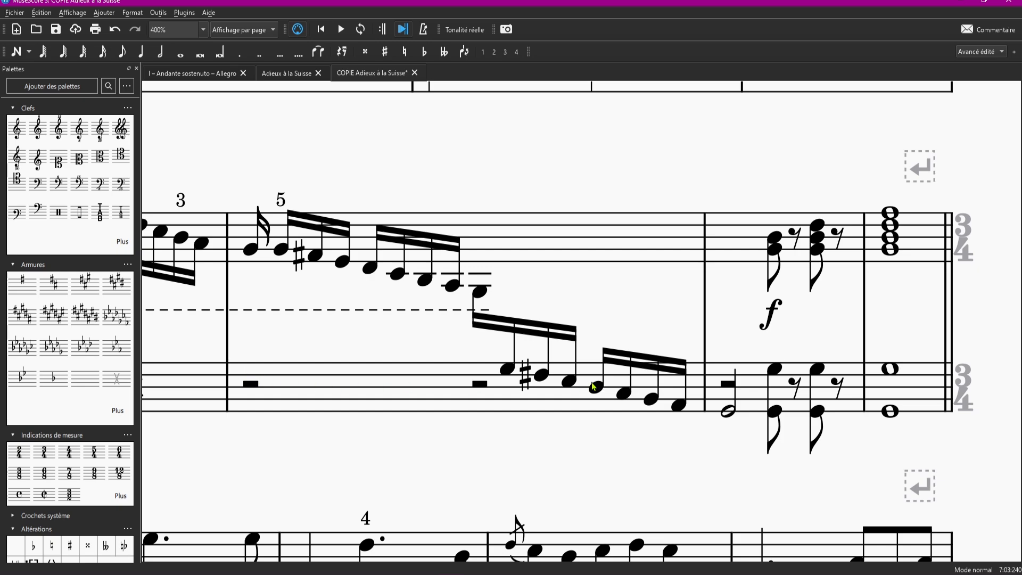
click(480, 383)
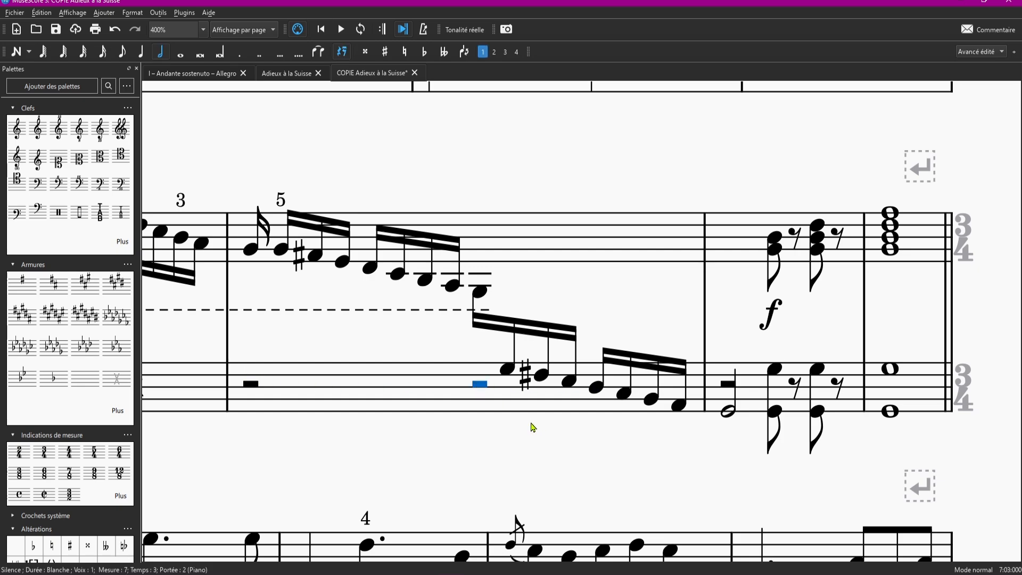
key(v)
click(483, 411)
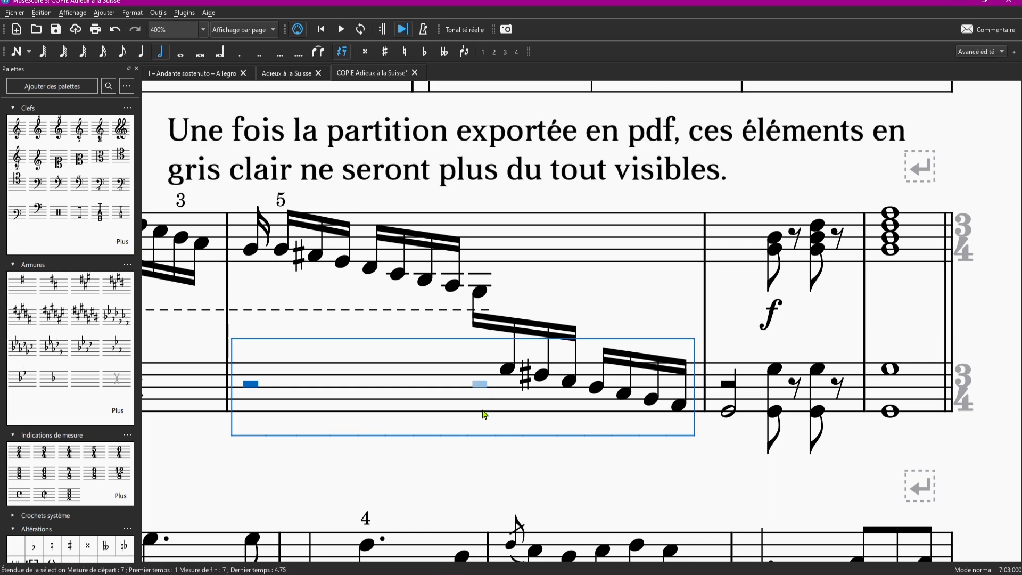
click(490, 476)
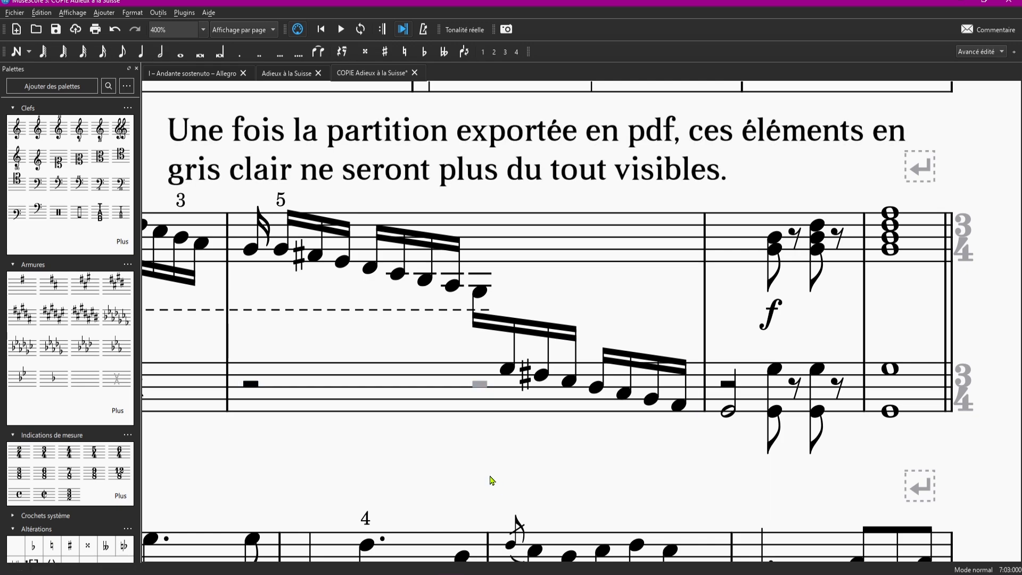
click(727, 386)
key(v)
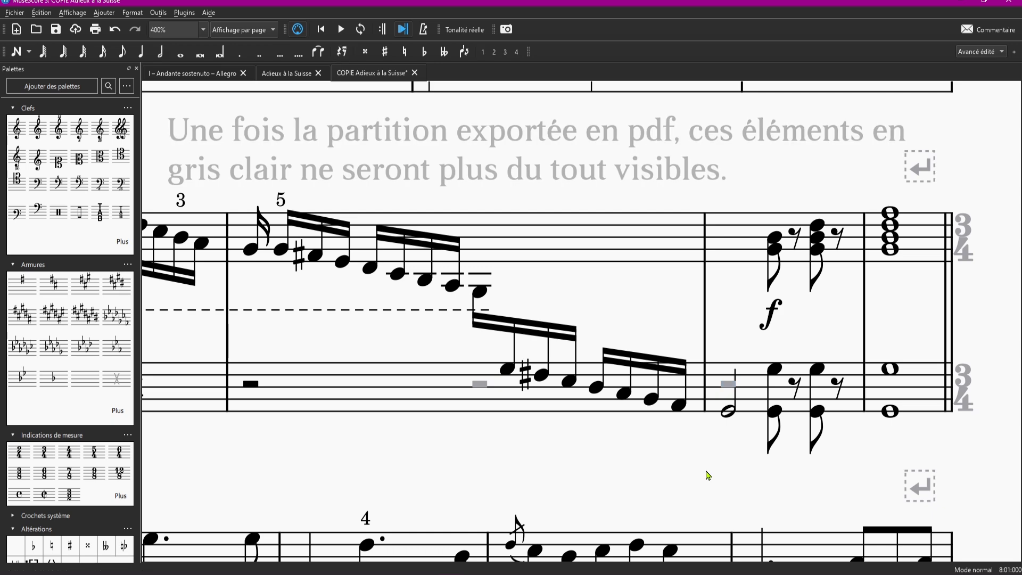
- Move the cross-staff half-note G on beat 1 of measure 8 to the upper staff and back, and delete it
ctrl+scroll(511, 284, down, 1)
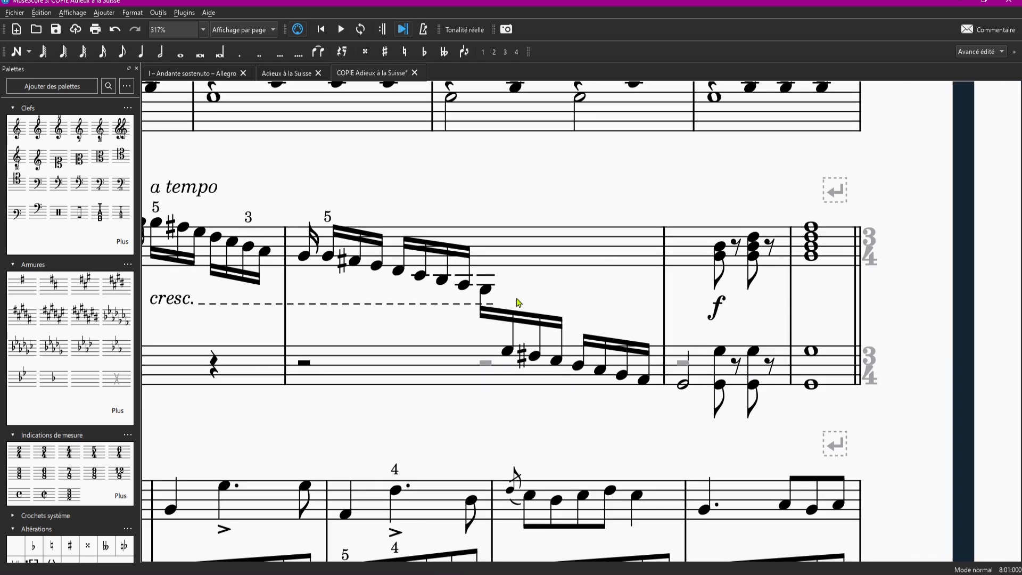
click(684, 386)
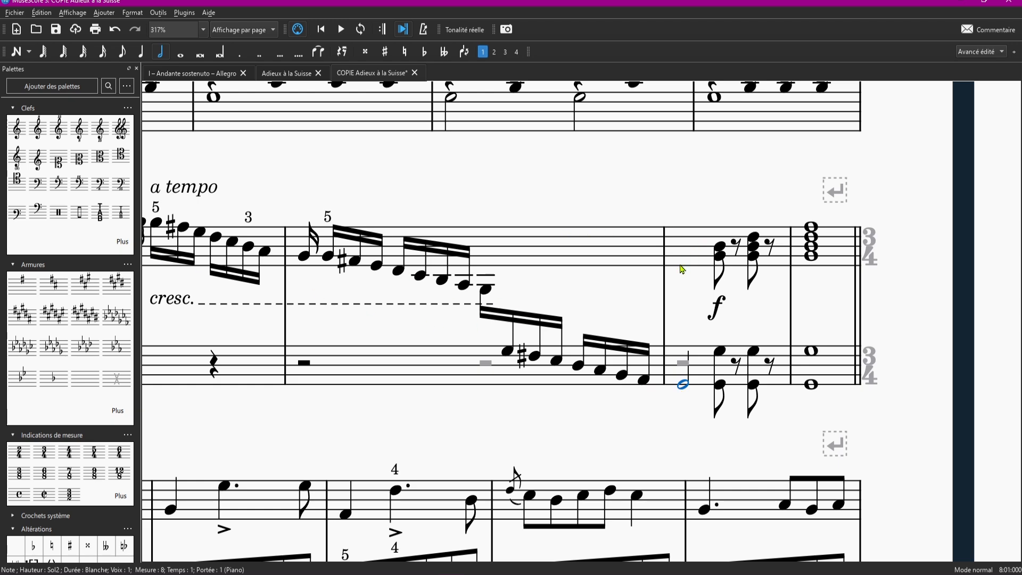
key(ctrl+shift+Up)
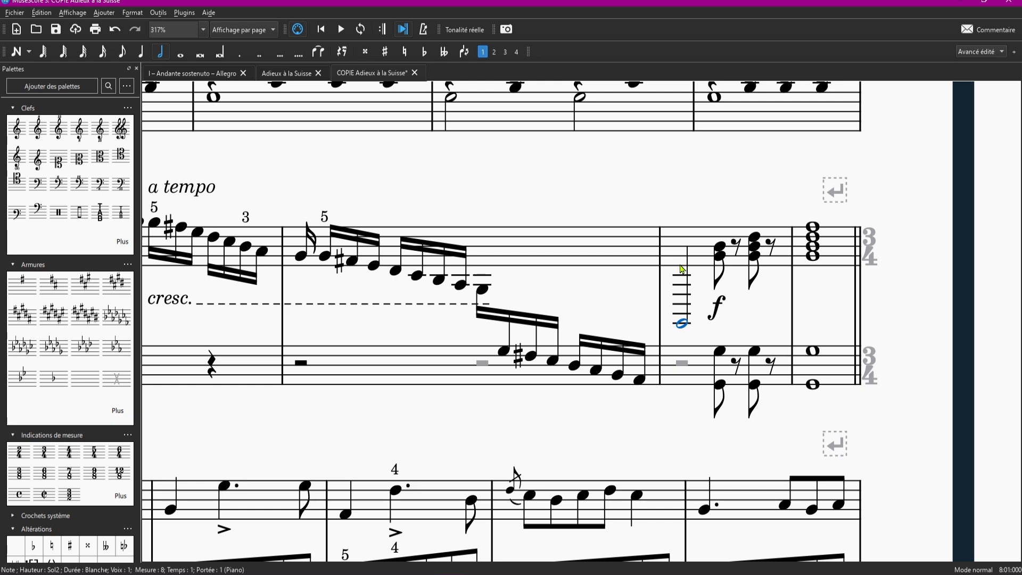
key(ctrl+shift+Down)
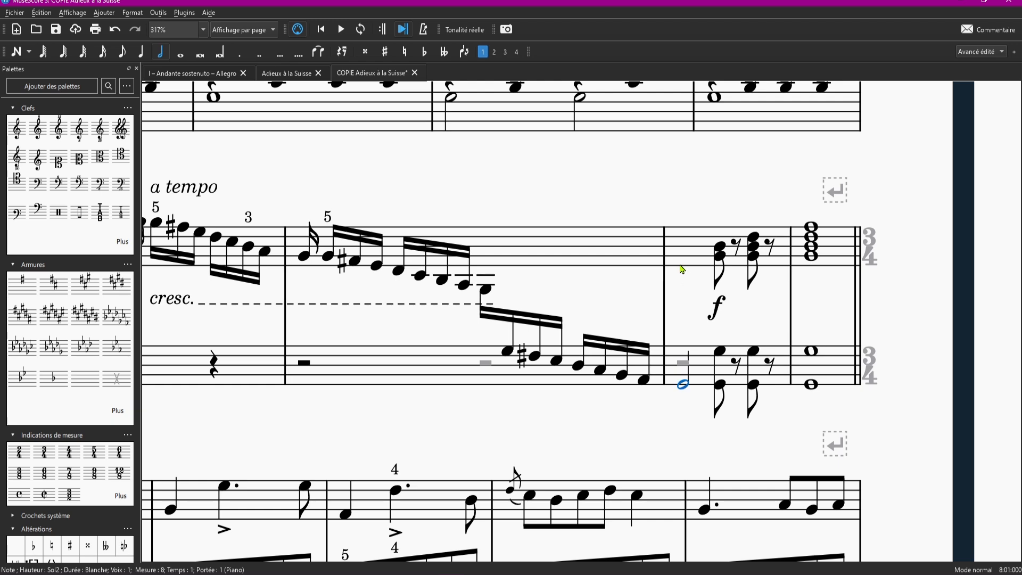
key(Delete)
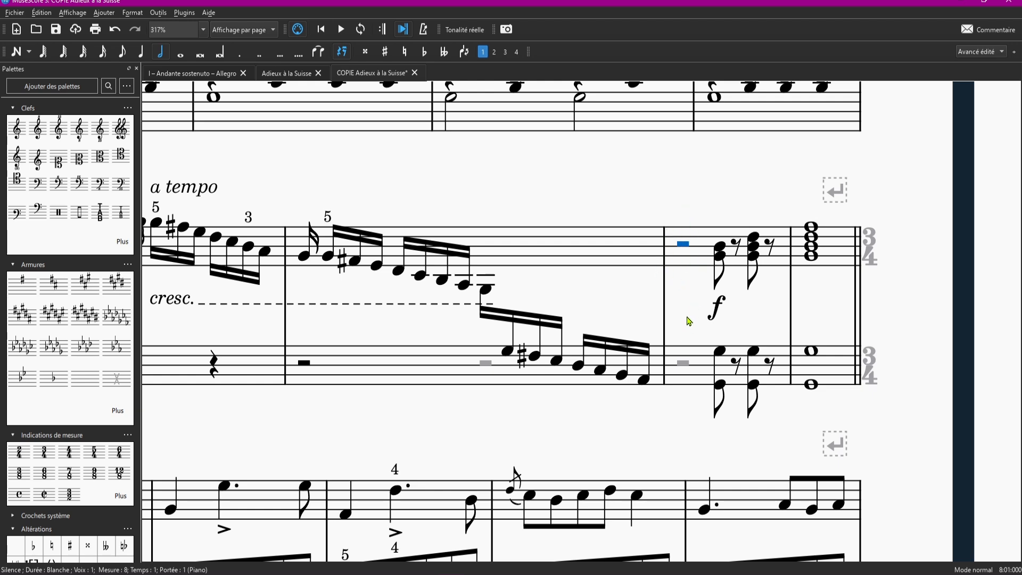
- Replace the lower staff's hidden half rest in measure 8 with a half-note G and lower it by one octave
click(684, 362)
key(g)
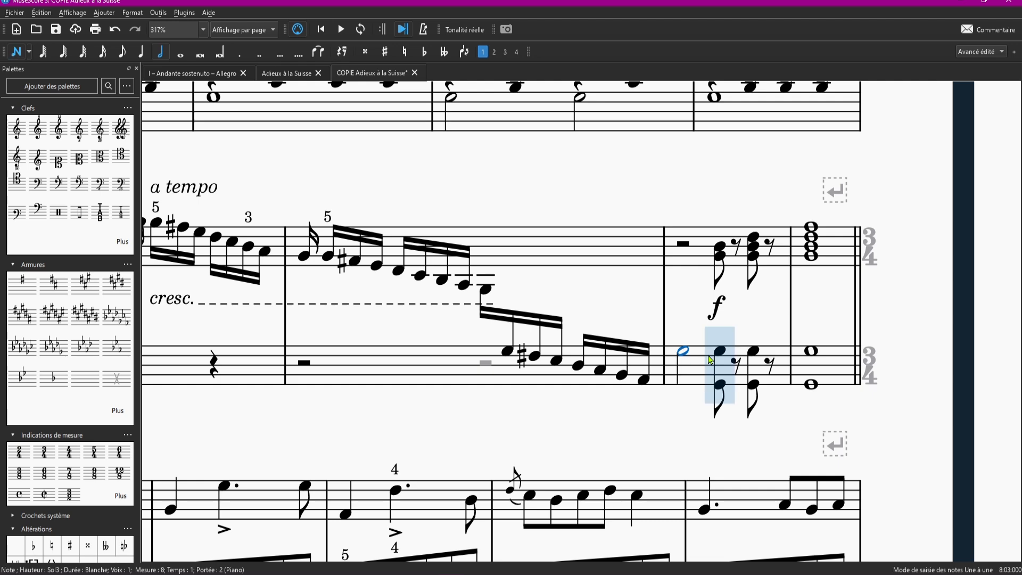
key(ctrl+Down)
click(693, 332)
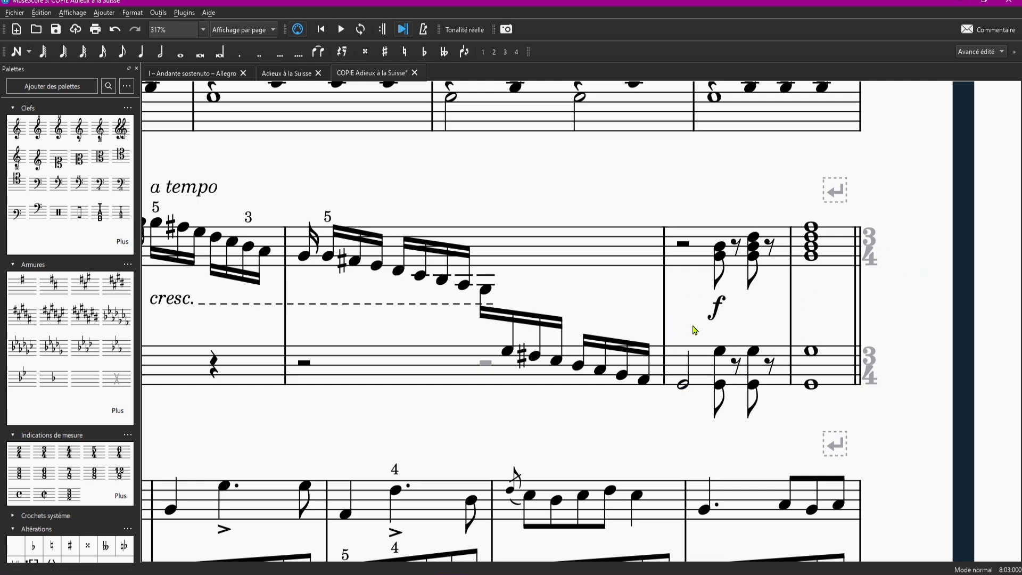
scroll(754, 352, down, 2)
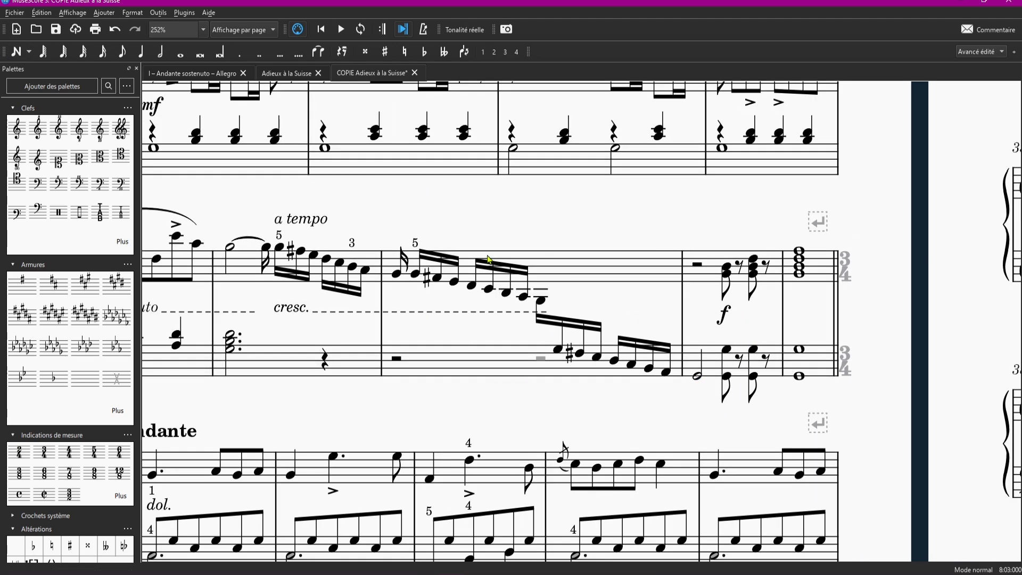
scroll(682, 404, up, 2)
scroll(682, 403, down, 2)
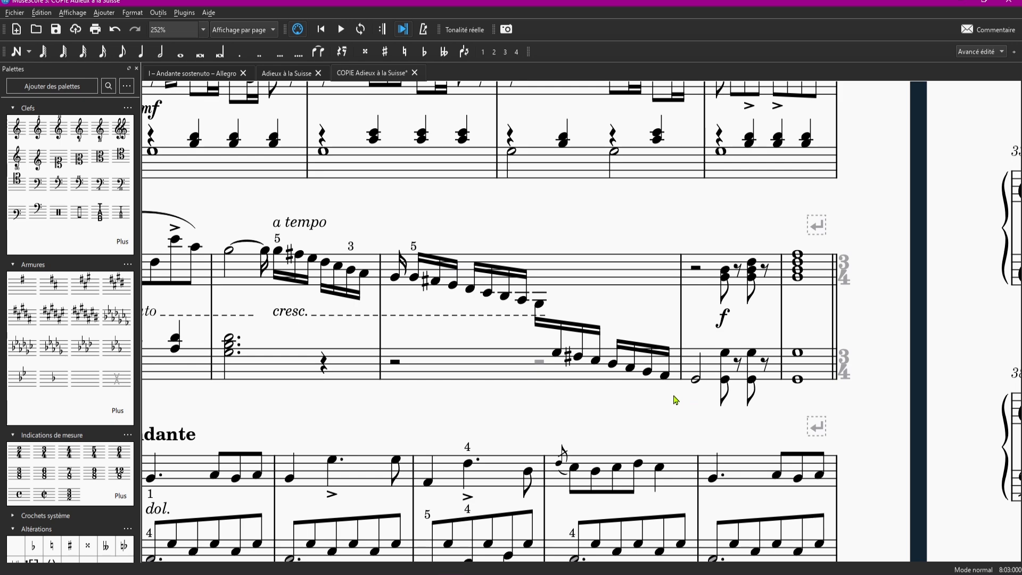
scroll(675, 401, up, 1)
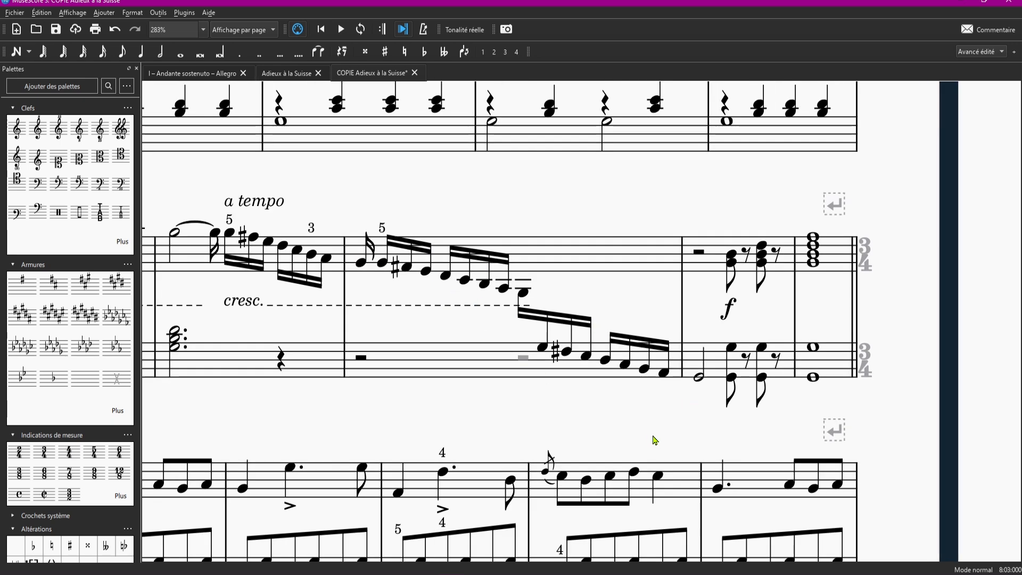